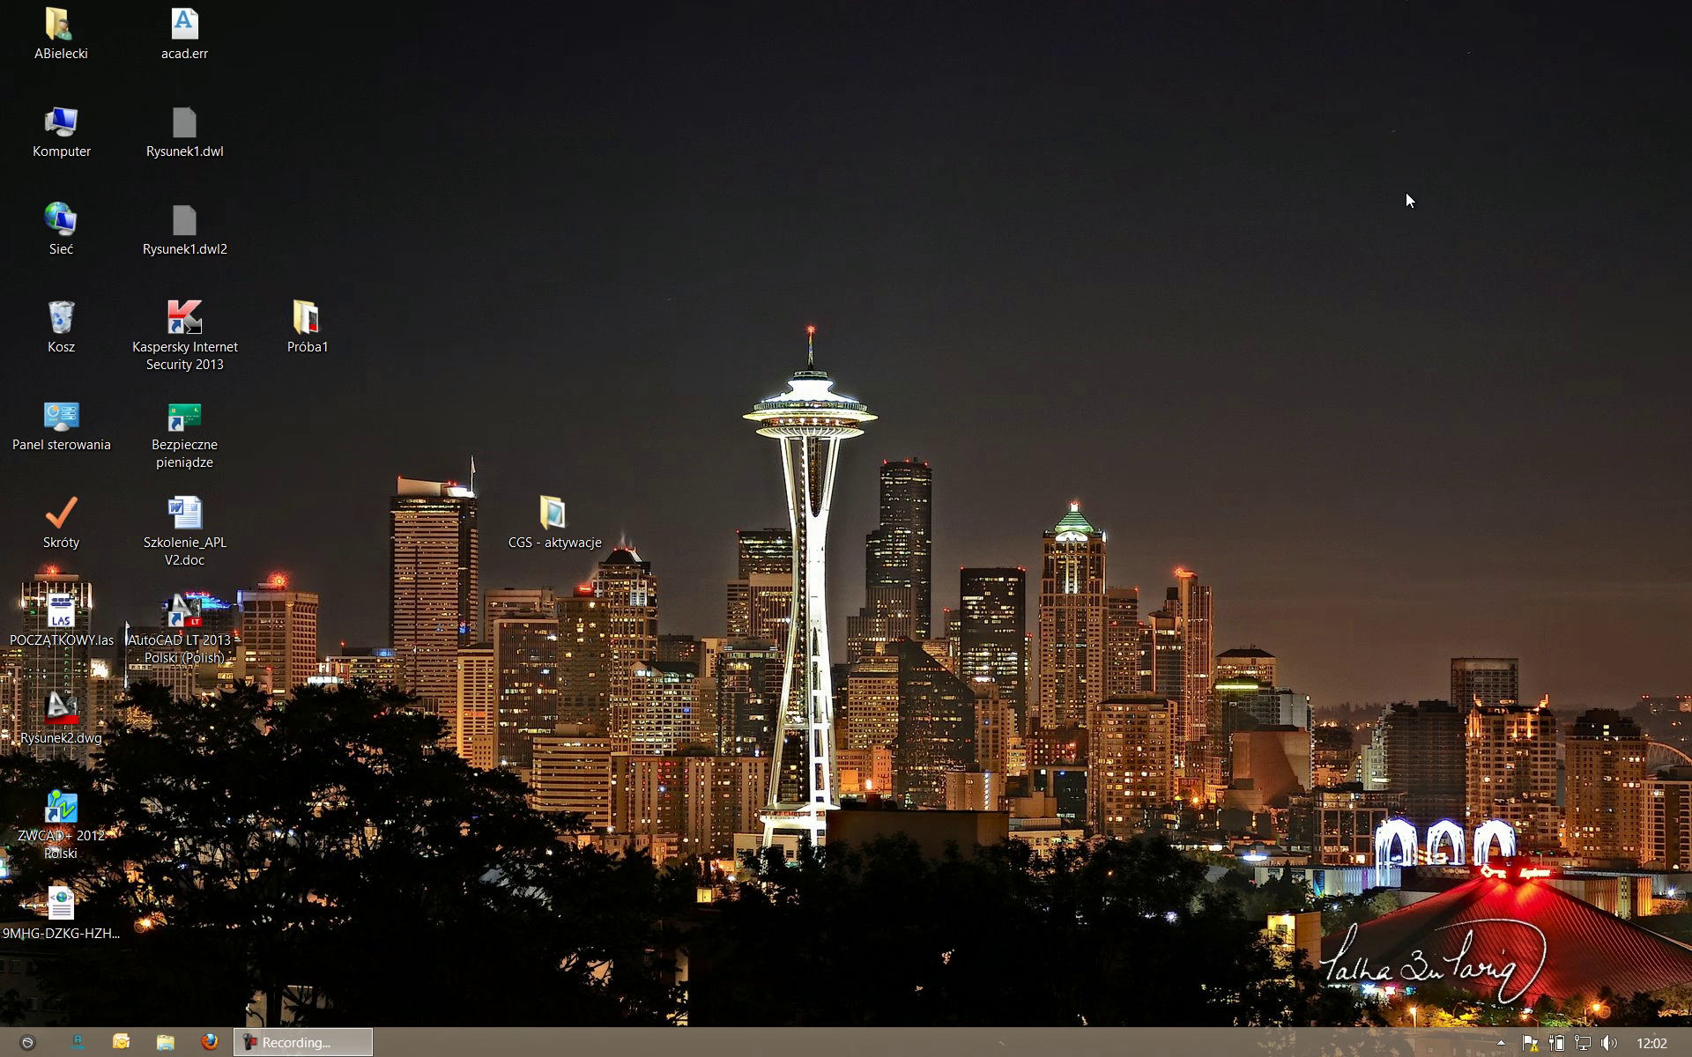
- From the Windows 8 Start screen's all-apps list, launch Narzędzie transferu licencji
{"action": "key", "text": "super"}
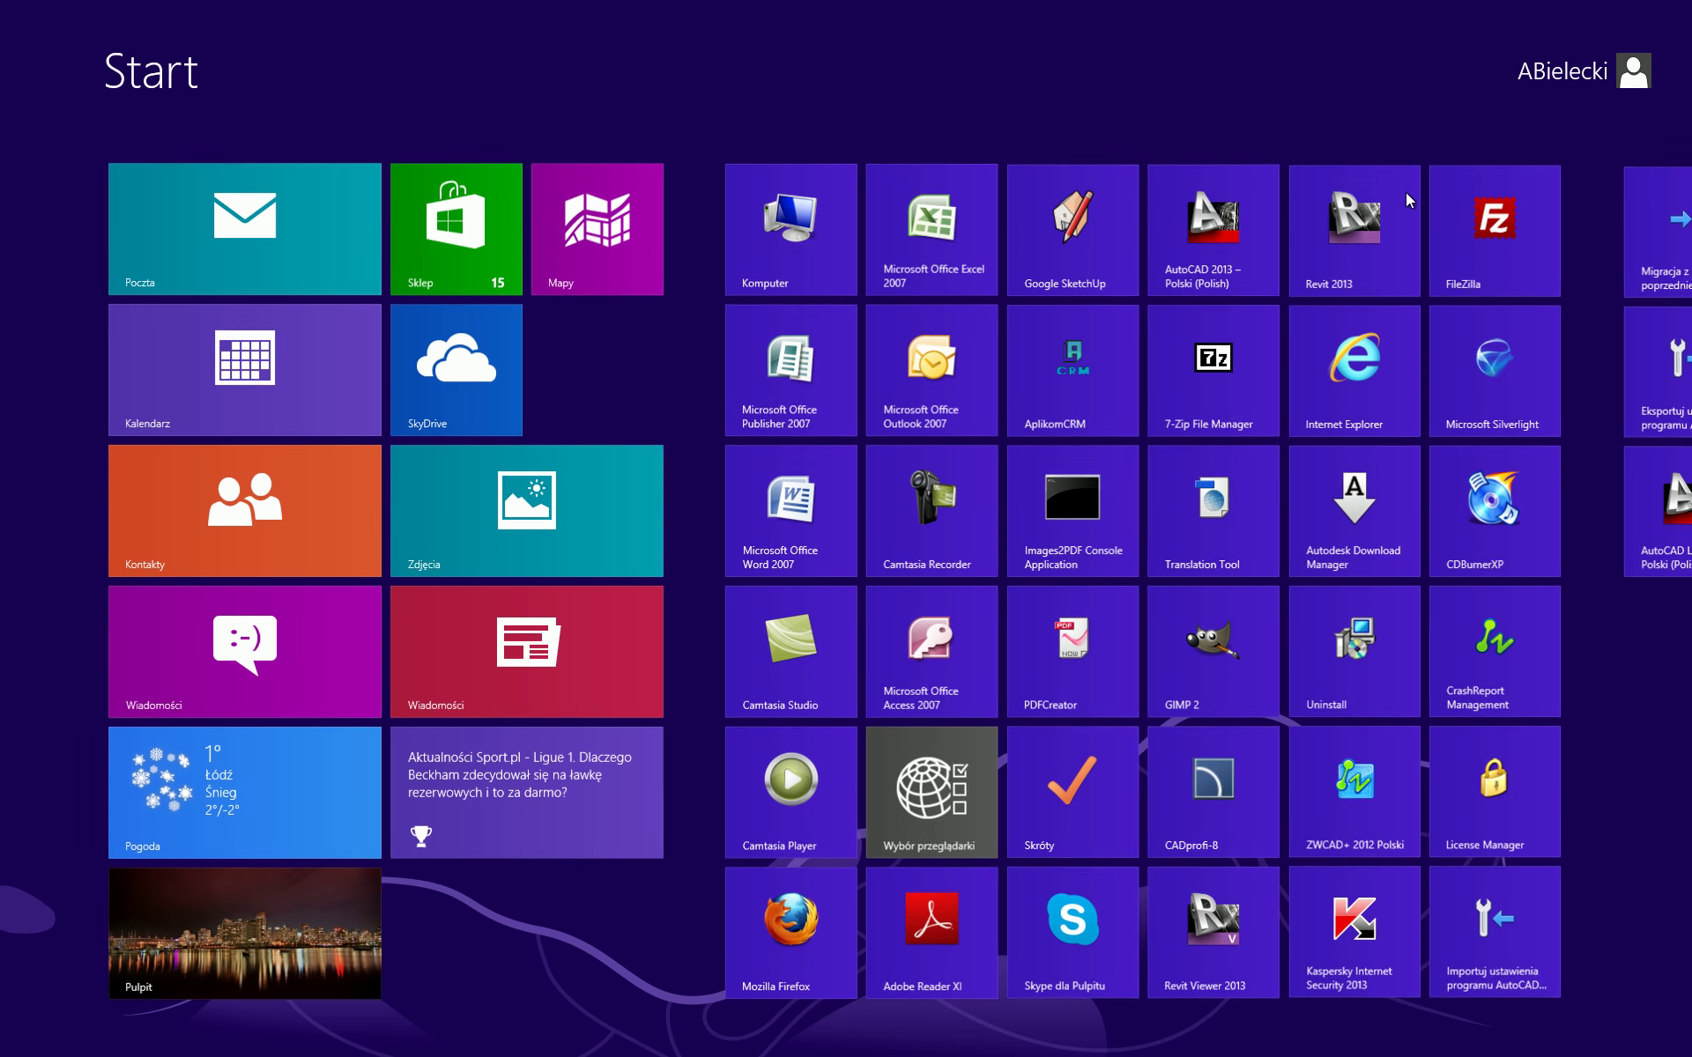
{"action": "right_click", "coordinate": [1634, 826]}
{"action": "left_click", "coordinate": [1639, 1000]}
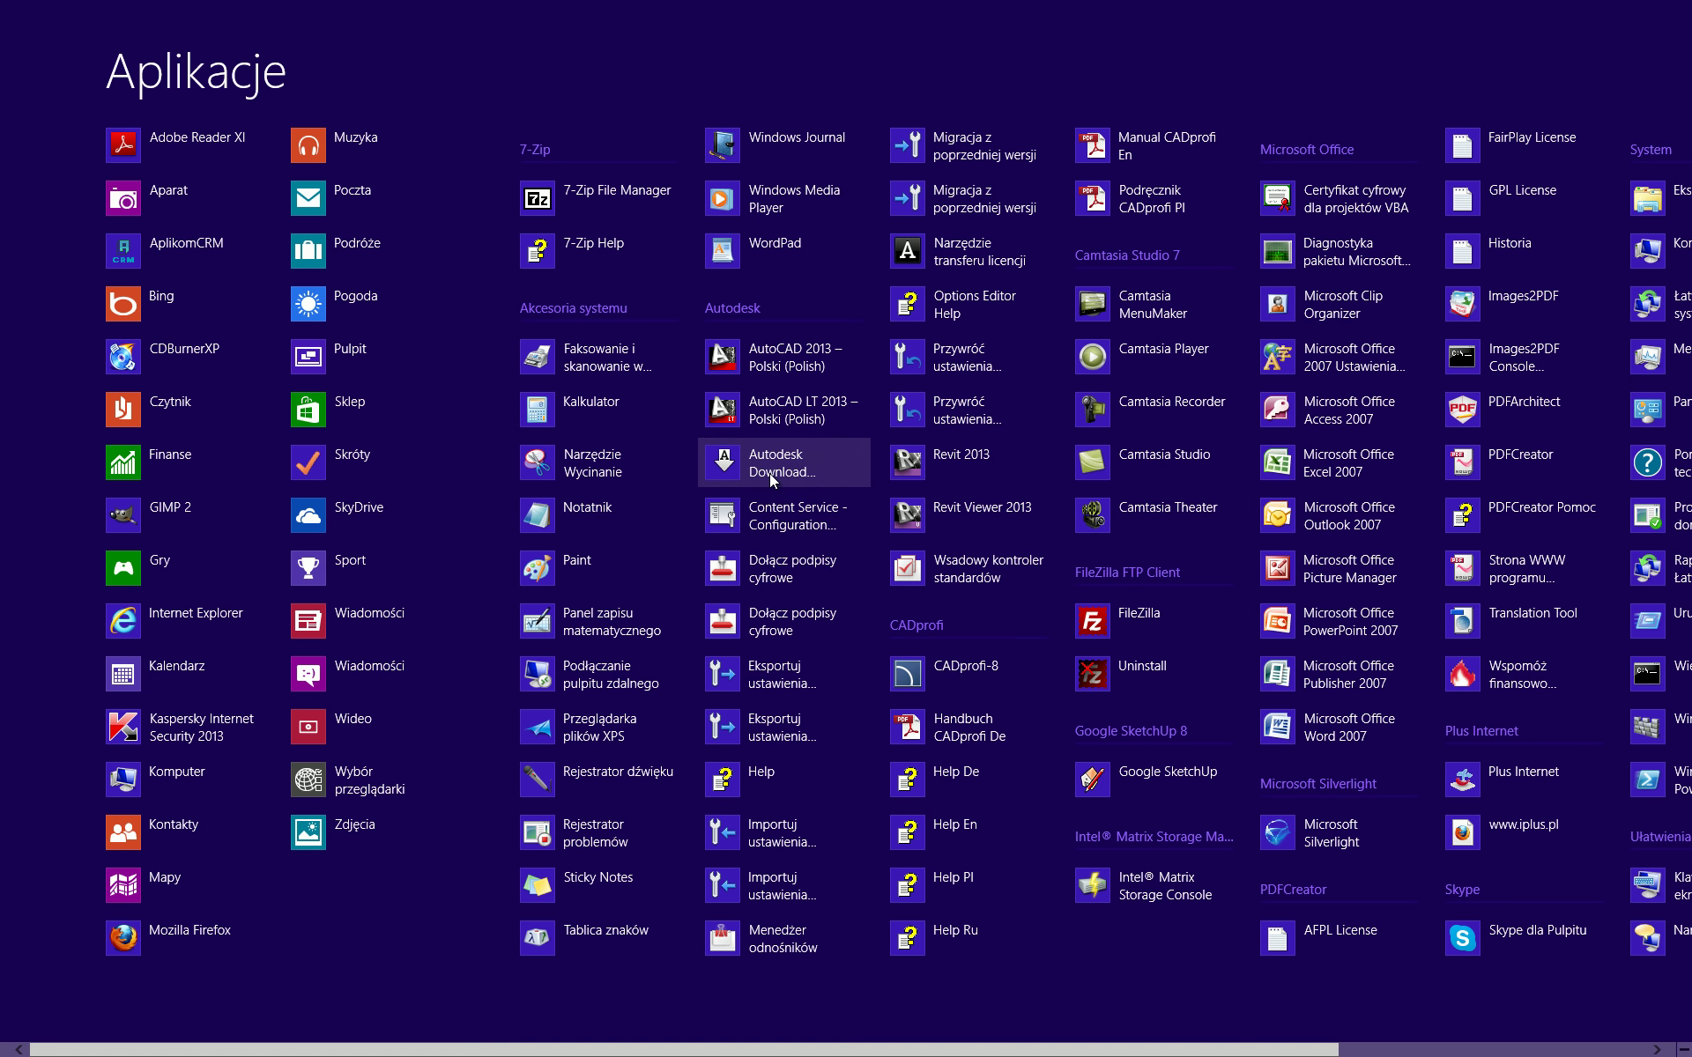
{"action": "left_click", "coordinate": [917, 252]}
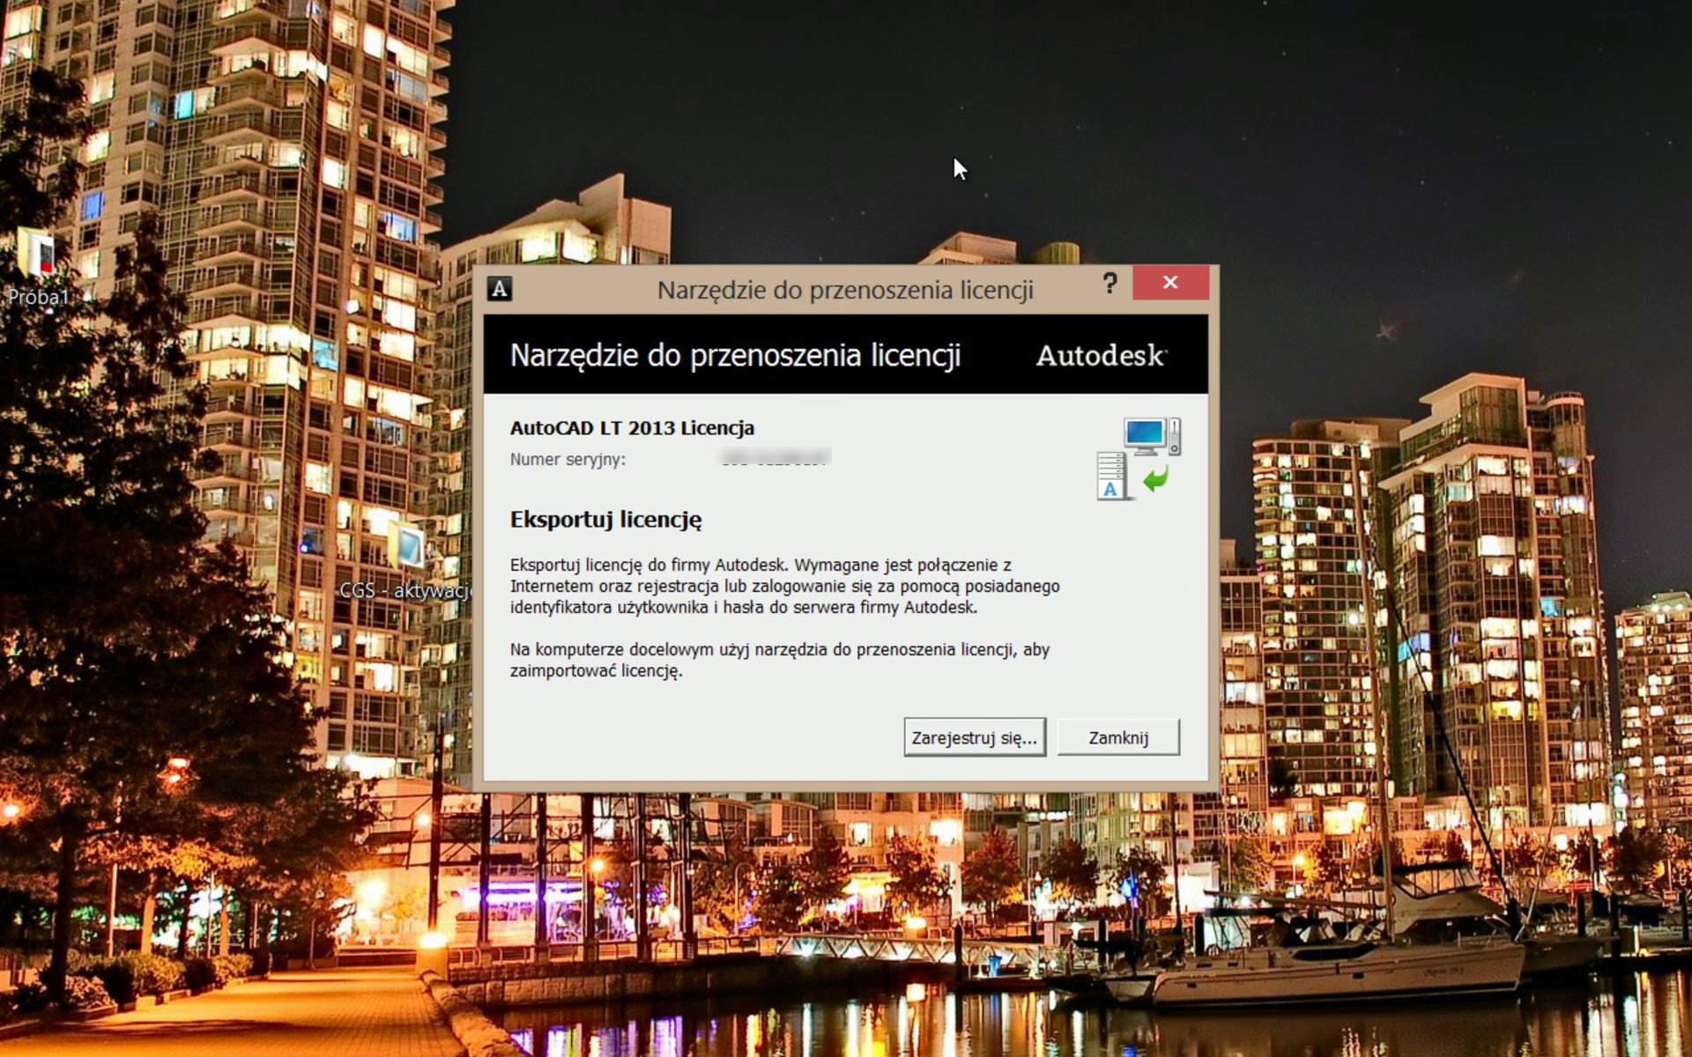
- Choose Zarejestruj się... to reach the Autodesk account sign-in page
{"action": "left_click", "coordinate": [945, 731]}
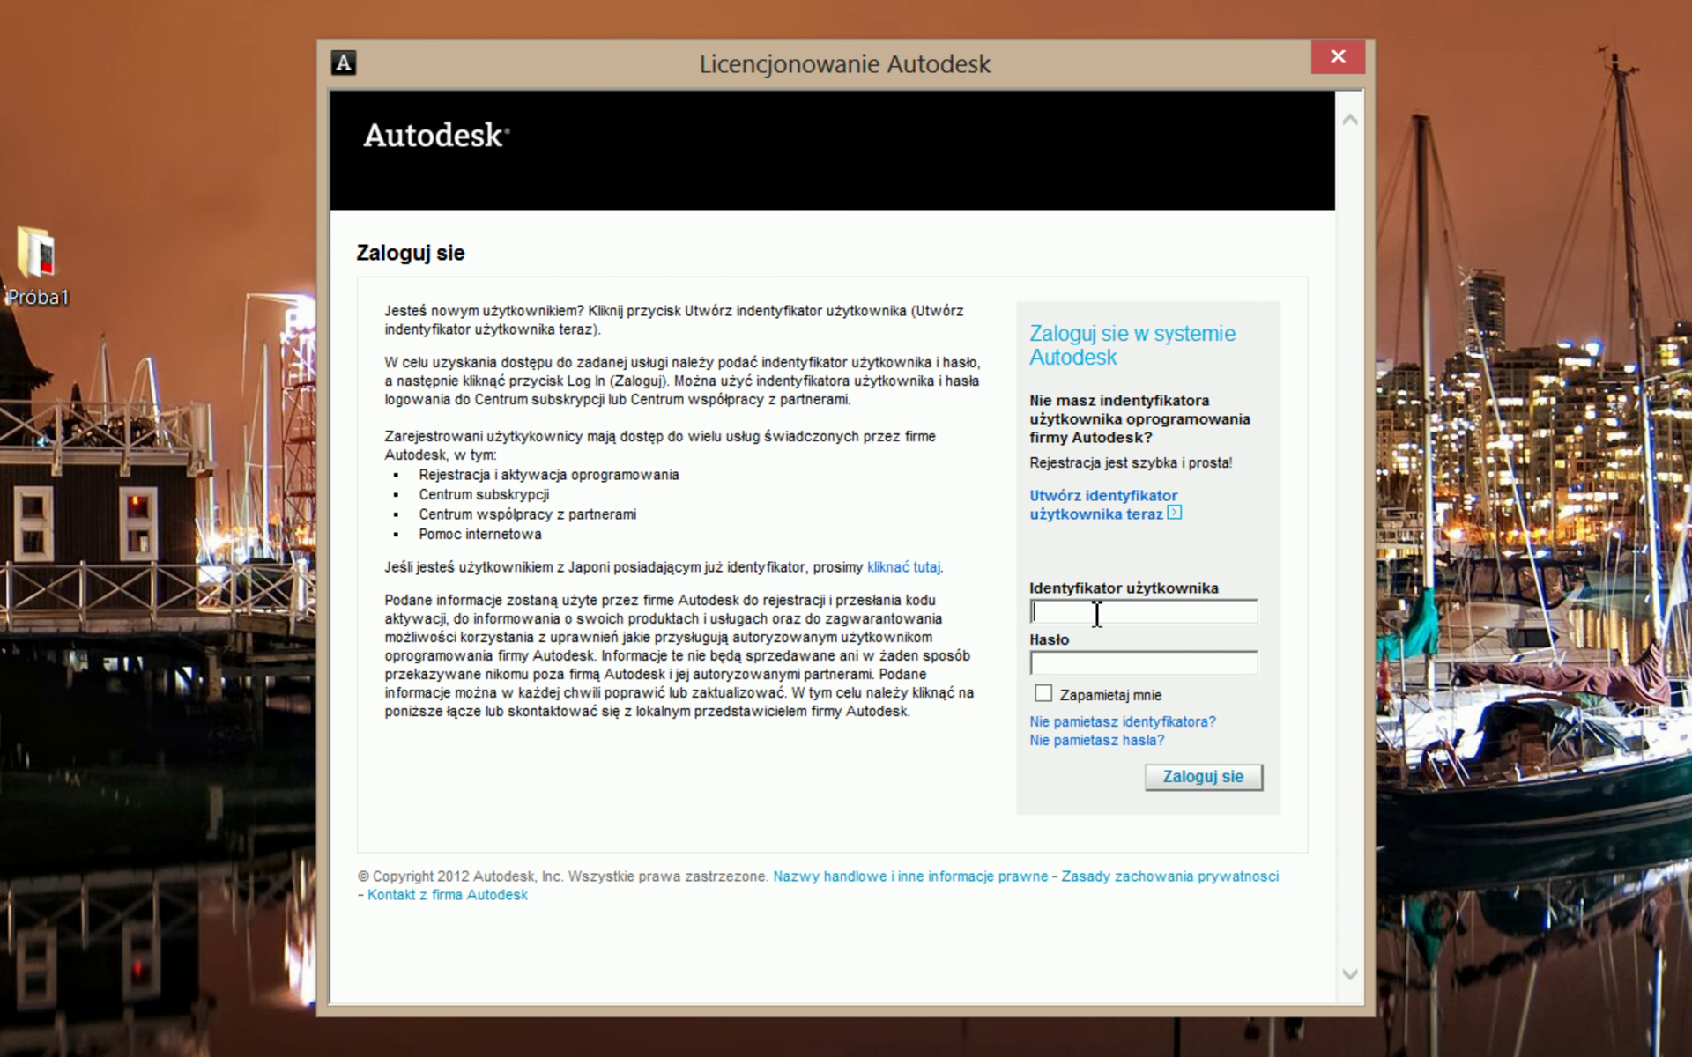
- Sign in with the Autodesk user ID and account password
{"action": "key", "text": "Tab"}
{"action": "type", "text": "••••••••"}
{"action": "left_click", "coordinate": [1216, 777]}
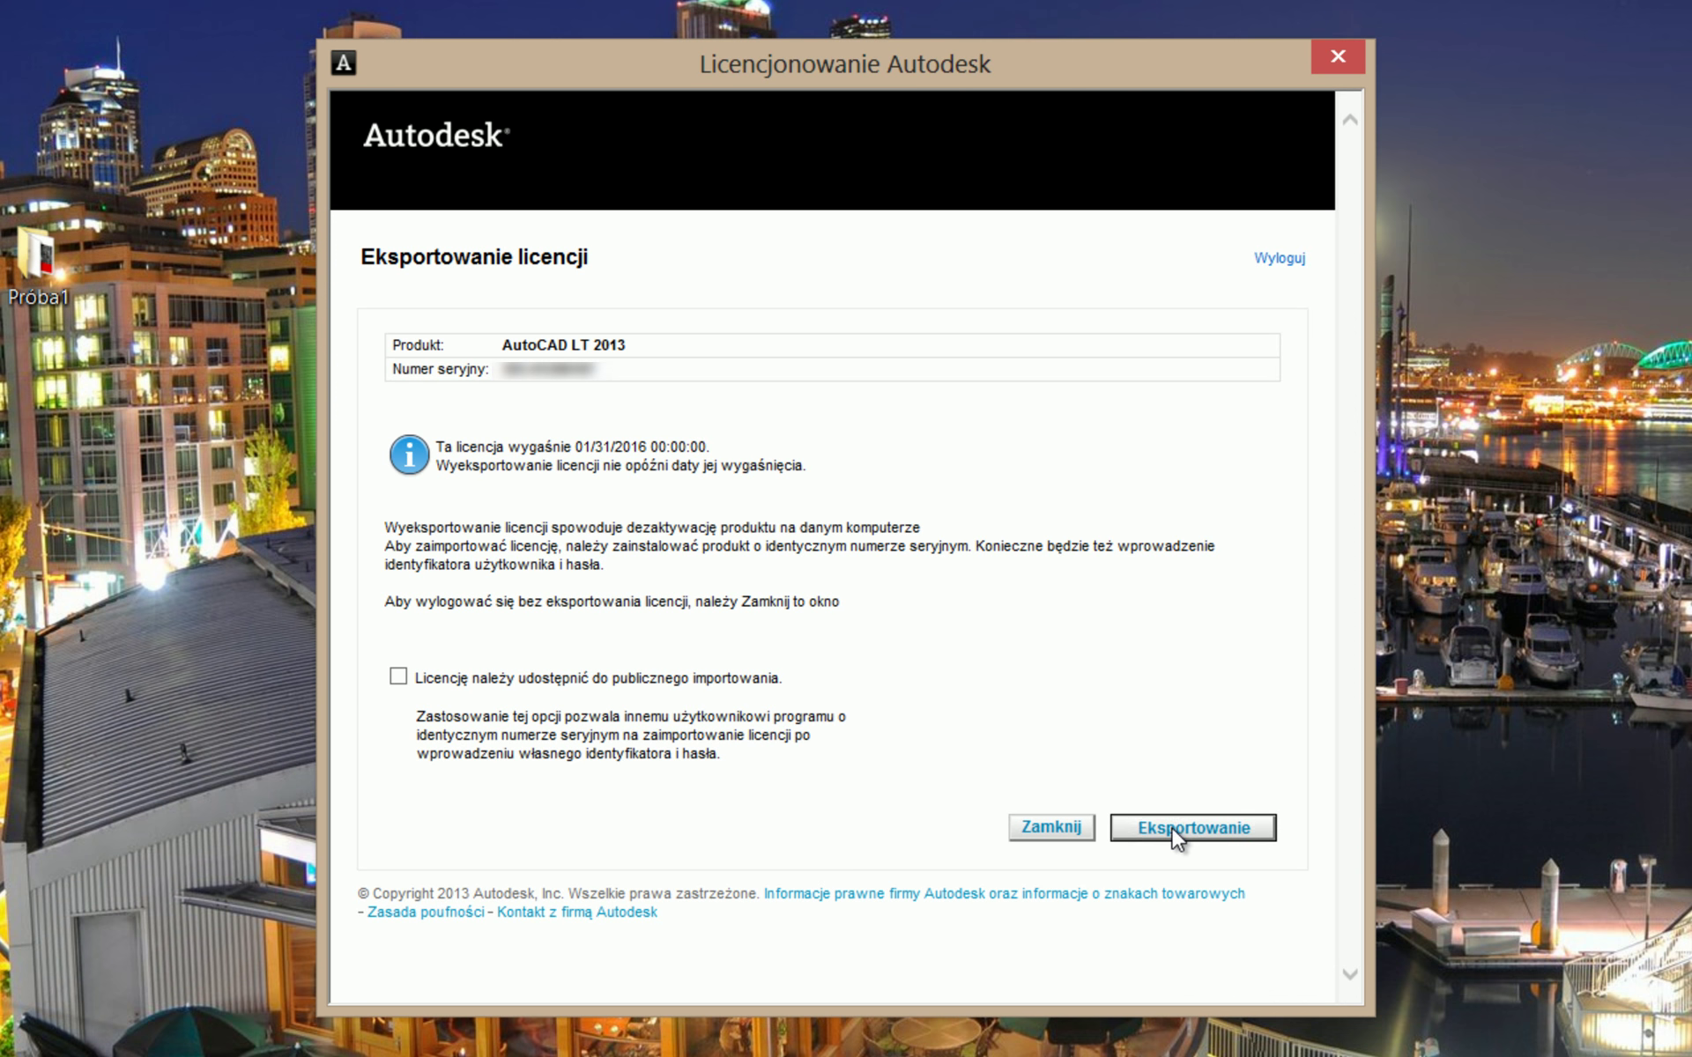
- Export the AutoCAD LT 2013 licence to the Autodesk server with Eksportowanie
{"action": "left_click", "coordinate": [1171, 826]}
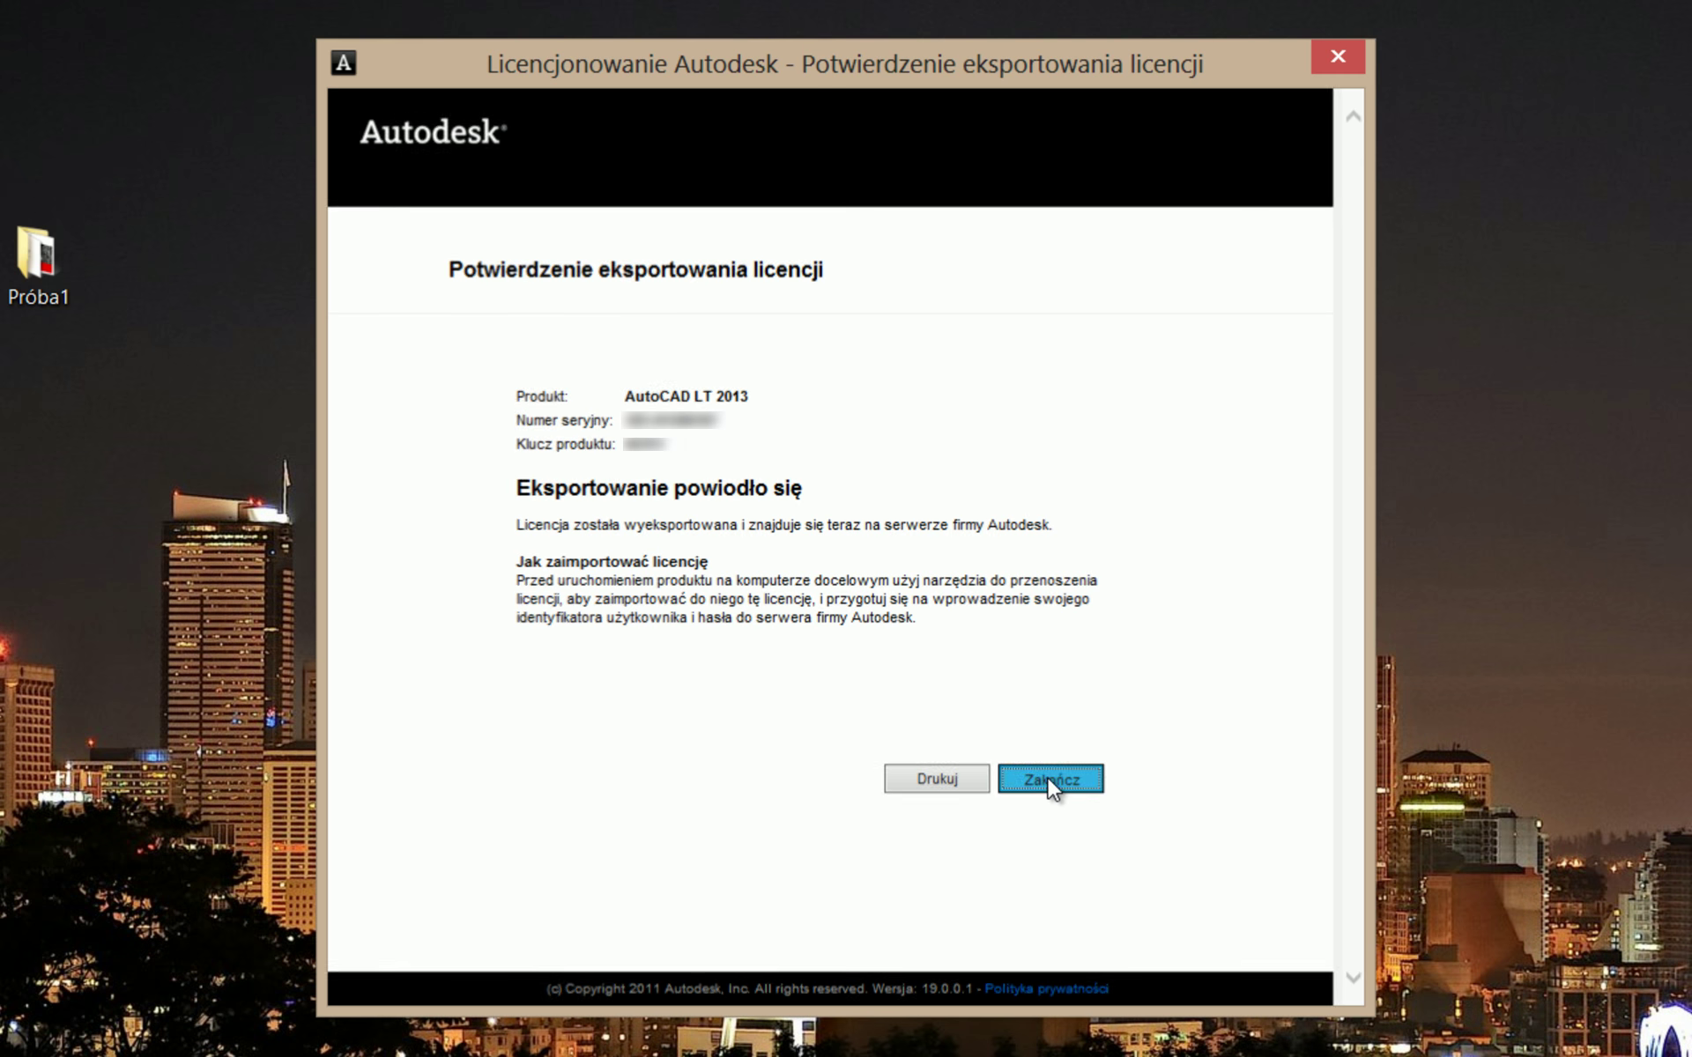
- Close the export confirmation with Zakończ
{"action": "left_click", "coordinate": [1048, 780]}
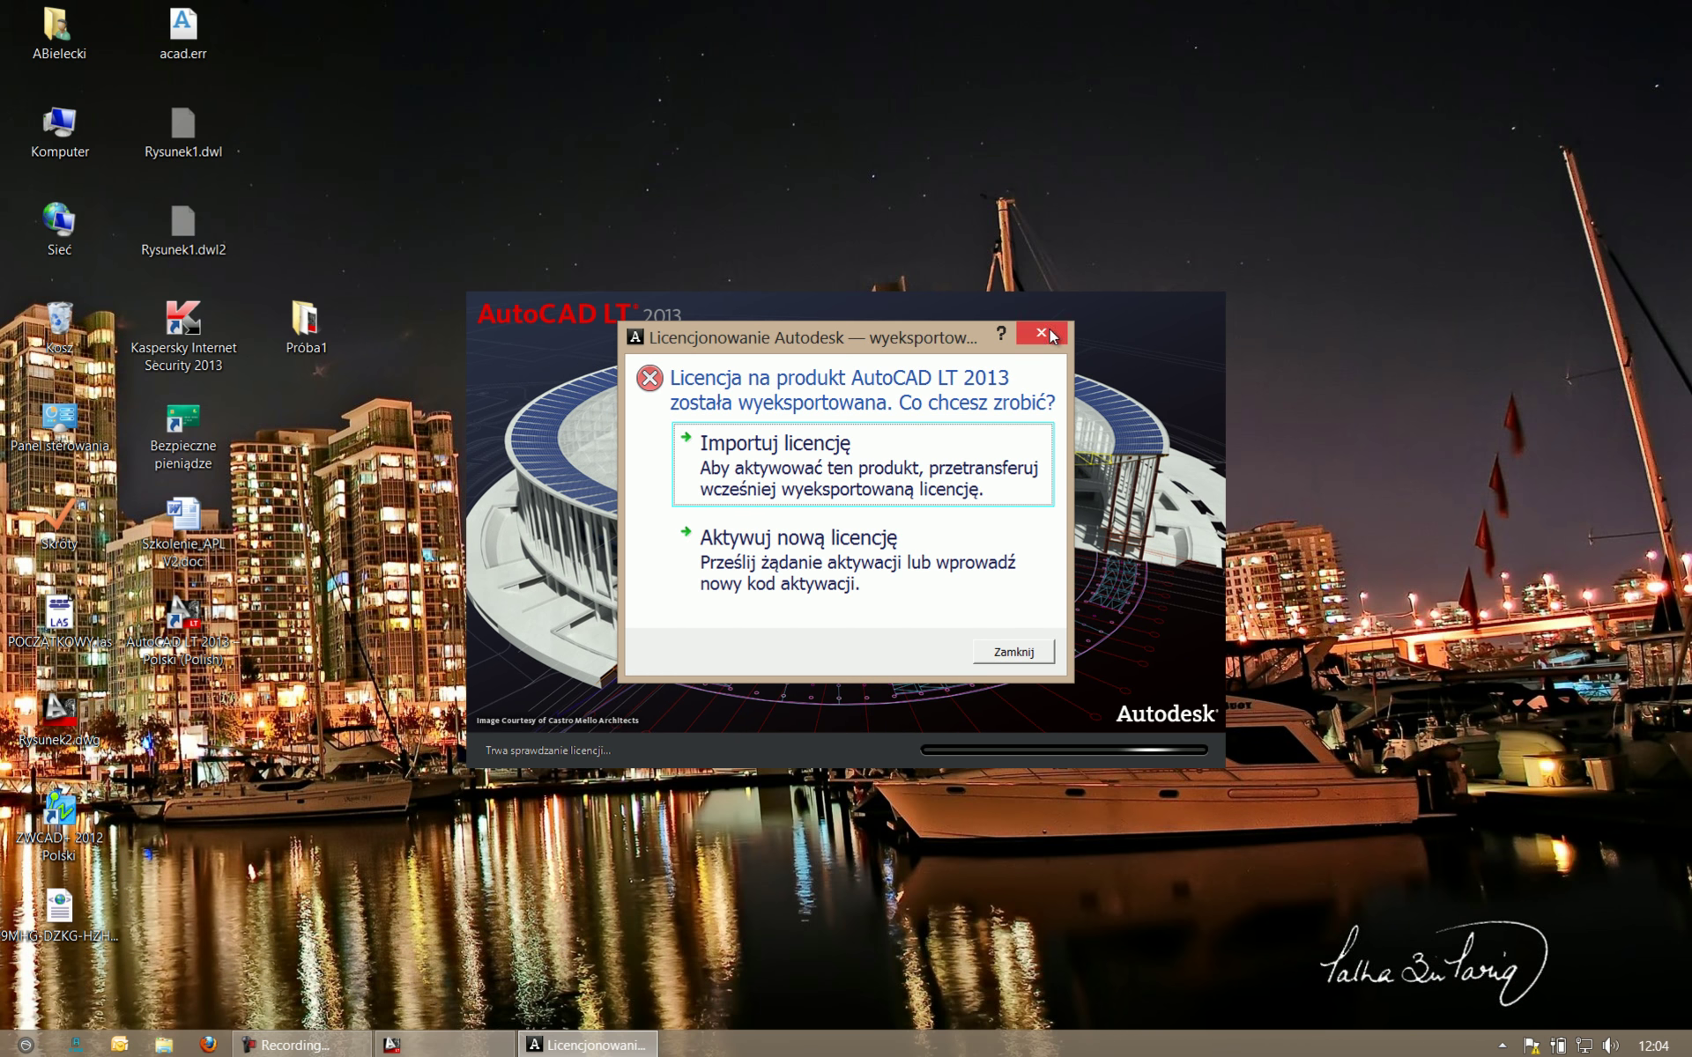
- Close the Licencjonowanie Autodesk notice that the licence was exported
{"action": "left_click", "coordinate": [1025, 657]}
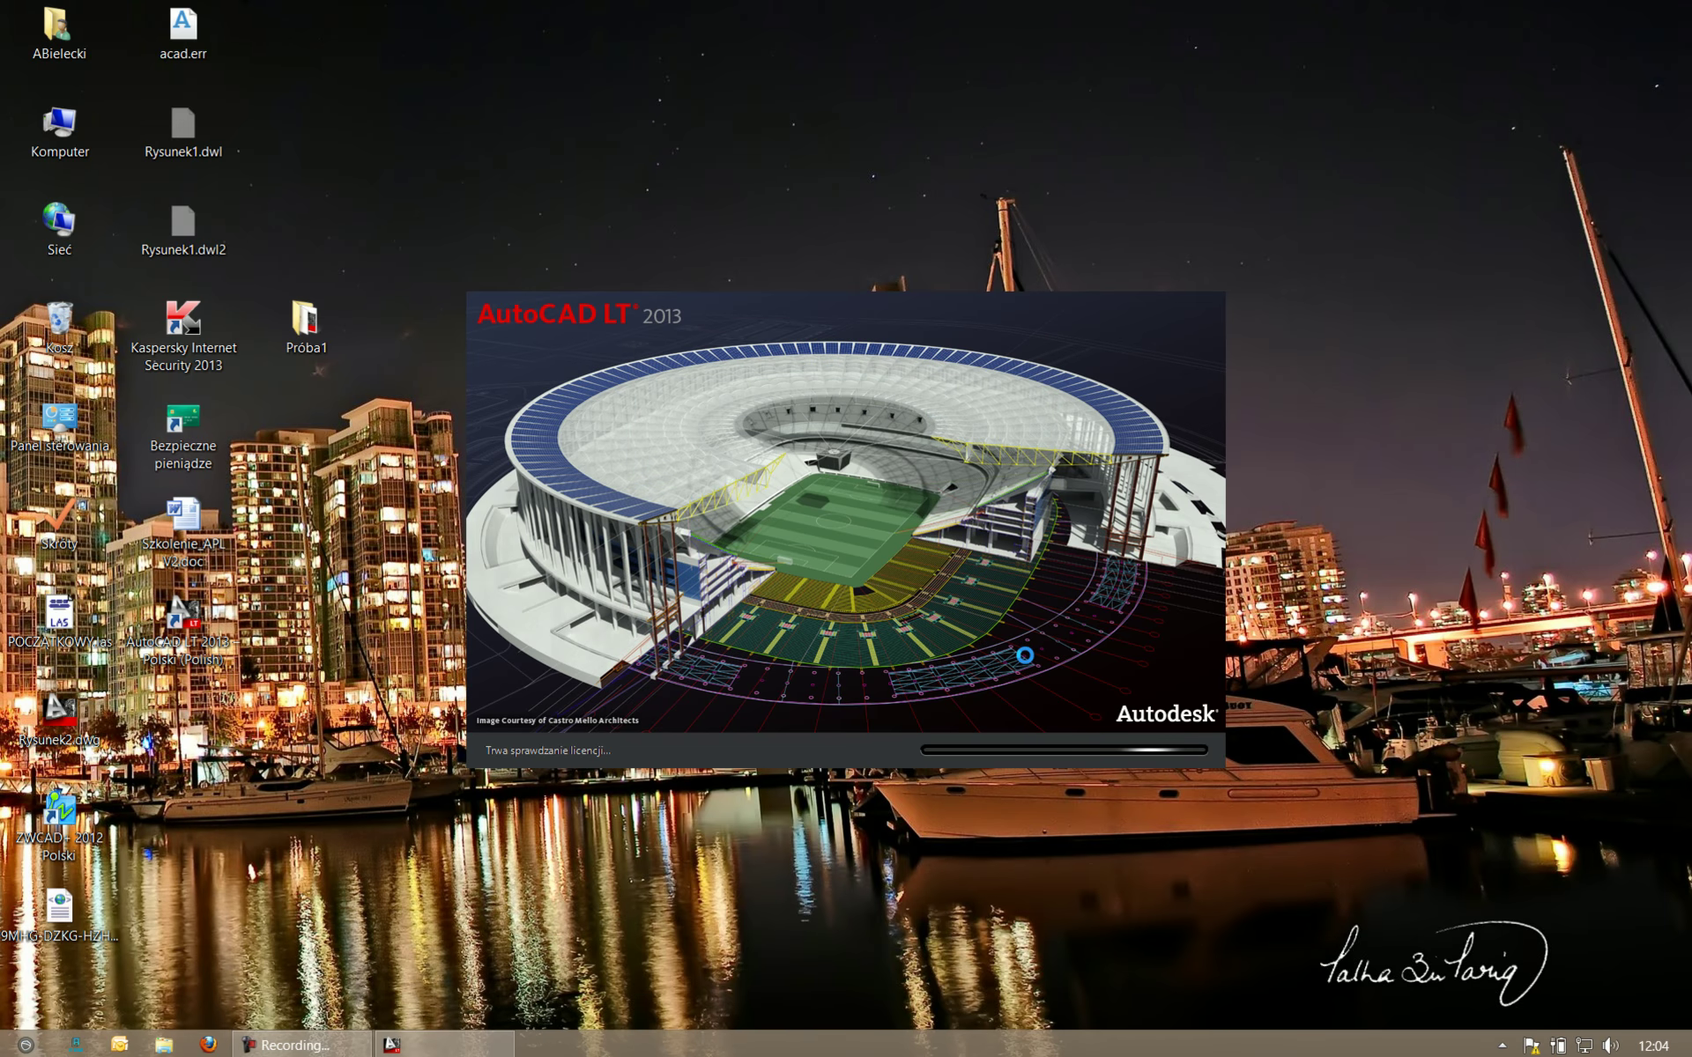